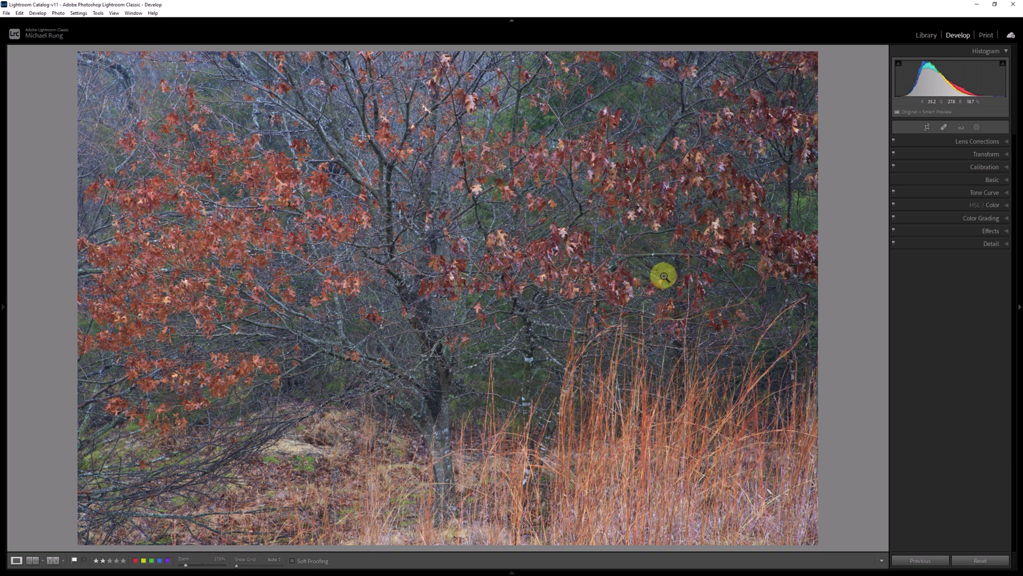
# Try lowering global Saturation to -47 in the Basic panel, then reset it to 0
pyautogui.click(970, 181)
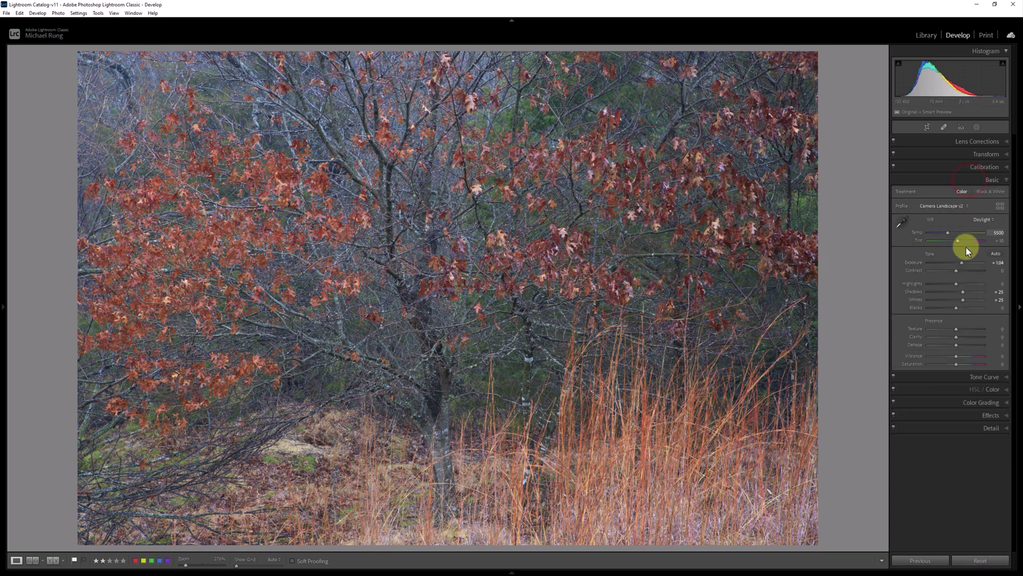
pyautogui.moveTo(958, 363)
pyautogui.mouseDown()
pyautogui.moveTo(932, 363)
pyautogui.moveTo(945, 363)
pyautogui.mouseUp()
pyautogui.doubleClick(945, 362)
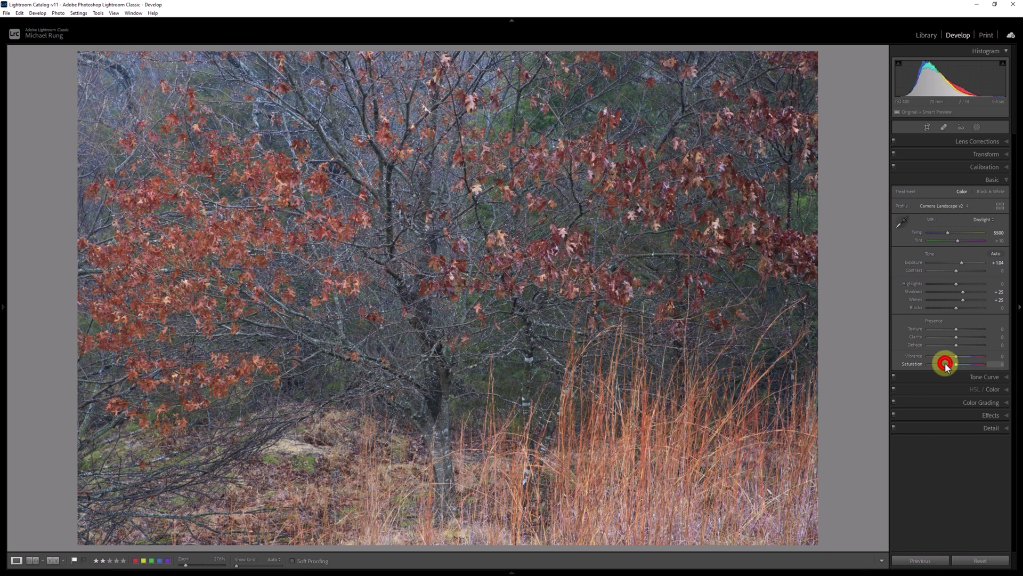
pyautogui.click(957, 179)
# Test HSL Red and Orange desaturation, restore them, then bring up the masking tools
pyautogui.click(989, 204)
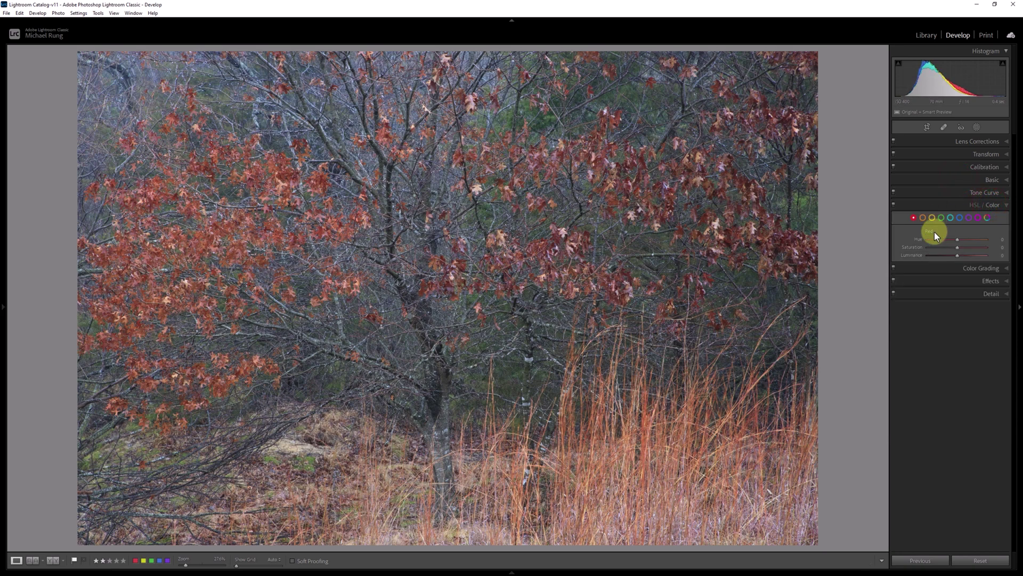
pyautogui.moveTo(957, 248)
pyautogui.mouseDown()
pyautogui.moveTo(928, 247)
pyautogui.moveTo(941, 249)
pyautogui.mouseUp()
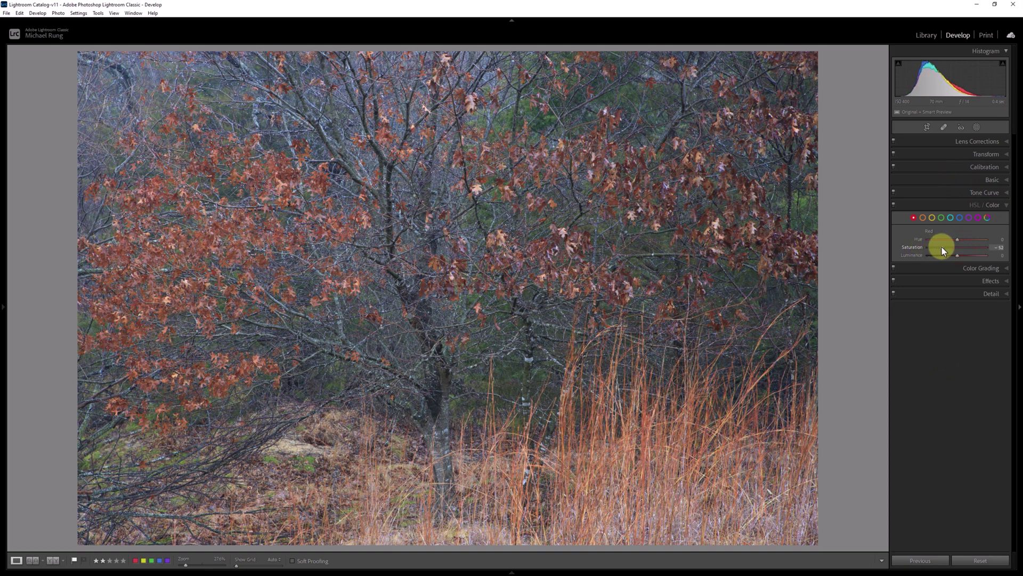
pyautogui.click(923, 217)
pyautogui.moveTo(957, 247)
pyautogui.mouseDown()
pyautogui.moveTo(934, 248)
pyautogui.moveTo(957, 247)
pyautogui.mouseUp()
pyautogui.click(958, 204)
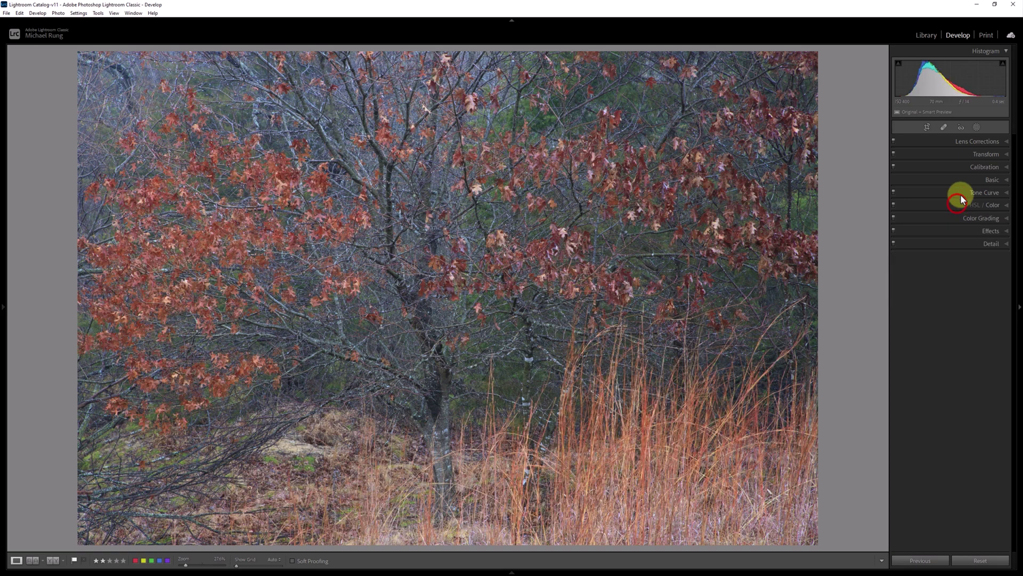
pyautogui.click(978, 127)
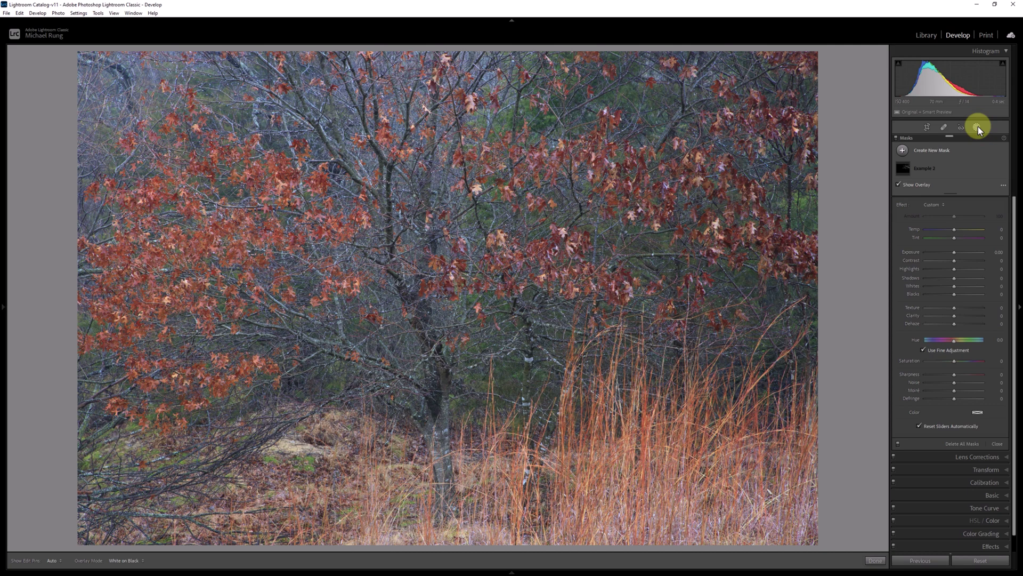
pyautogui.rightClick(906, 160)
pyautogui.click(933, 215)
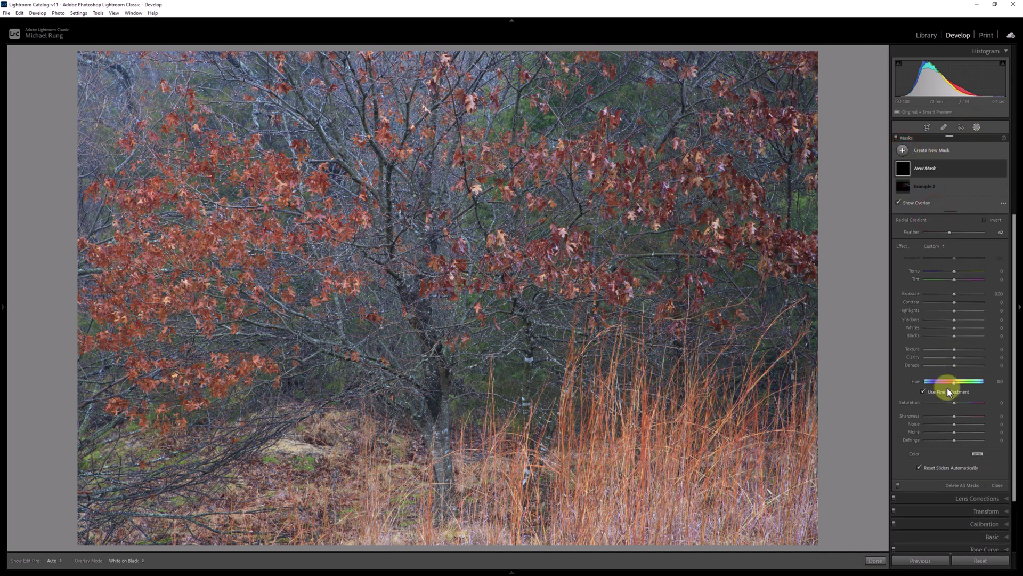
pyautogui.click(939, 402)
pyautogui.moveTo(614, 493); pyautogui.dragTo(872, 334)
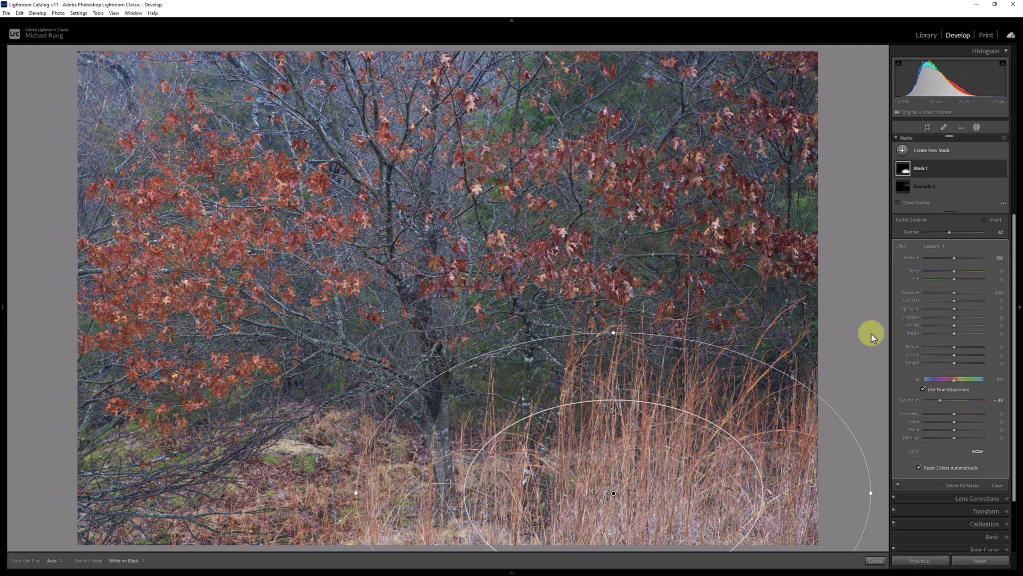
pyautogui.hotkey('ctrl', 'z')
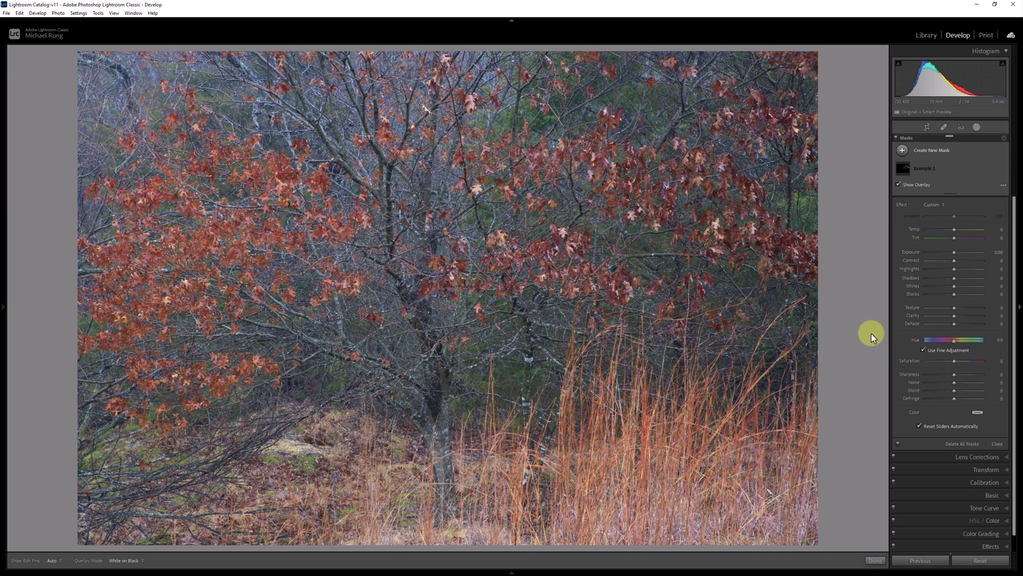
# Add a radial gradient mask at Saturation -51, drawn as an ellipse over the foreground grass
pyautogui.click(902, 150)
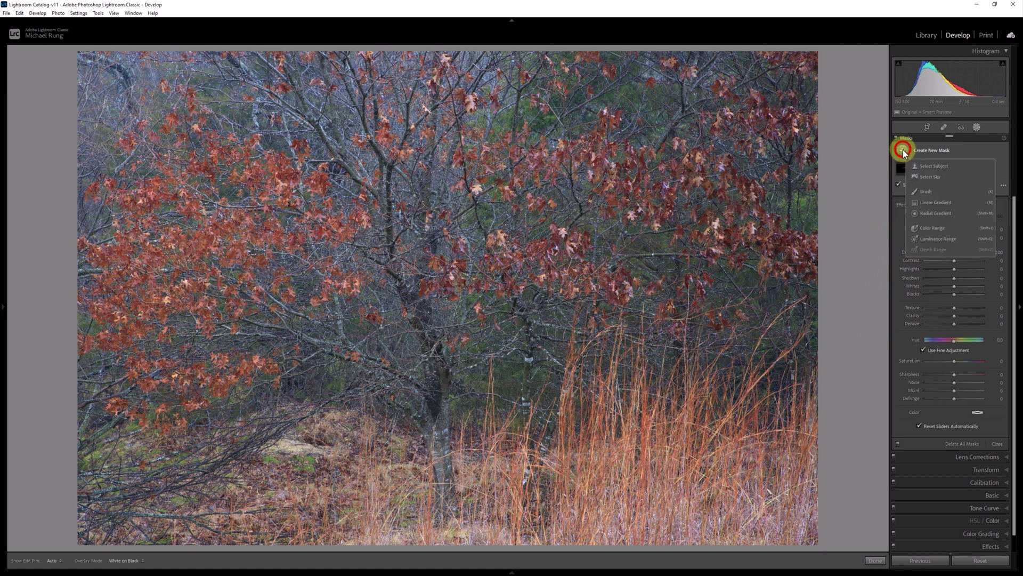
pyautogui.click(928, 213)
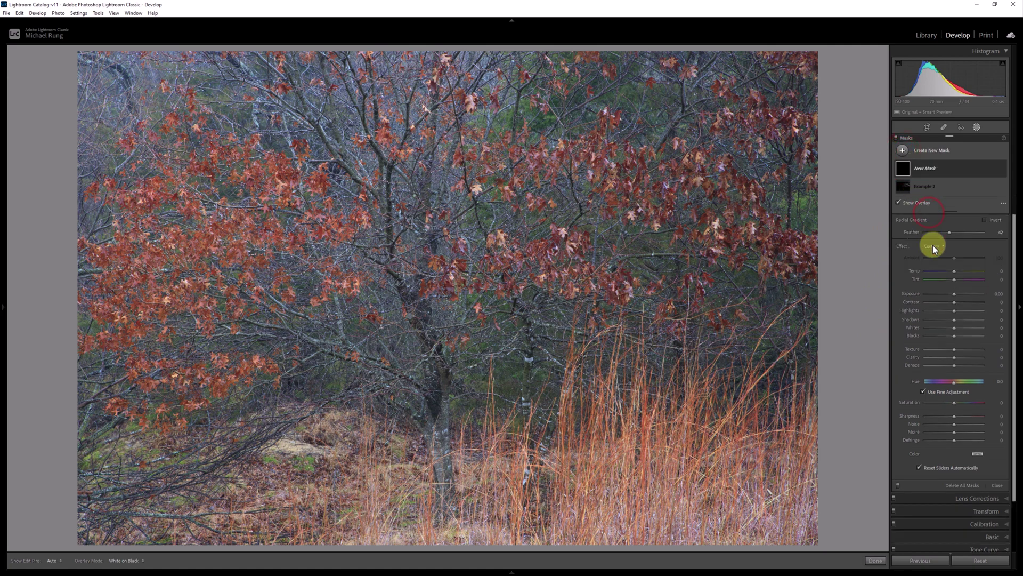
pyautogui.click(939, 402)
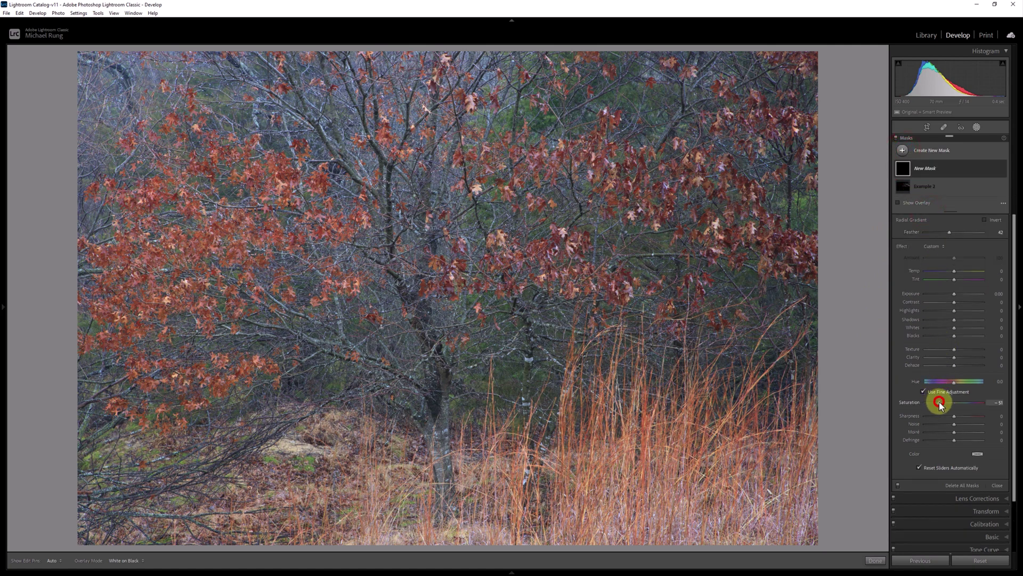
pyautogui.moveTo(641, 463); pyautogui.dragTo(838, 344)
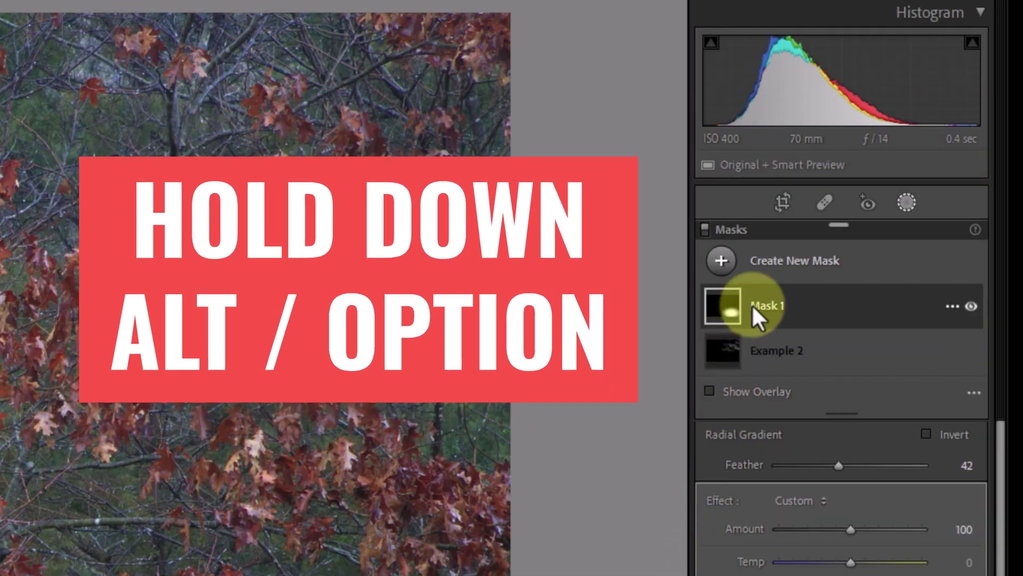
# Expand Mask 1 and intersect its radial gradient with a new Color Range component
pyautogui.click(752, 304)
pyautogui.press('alt')
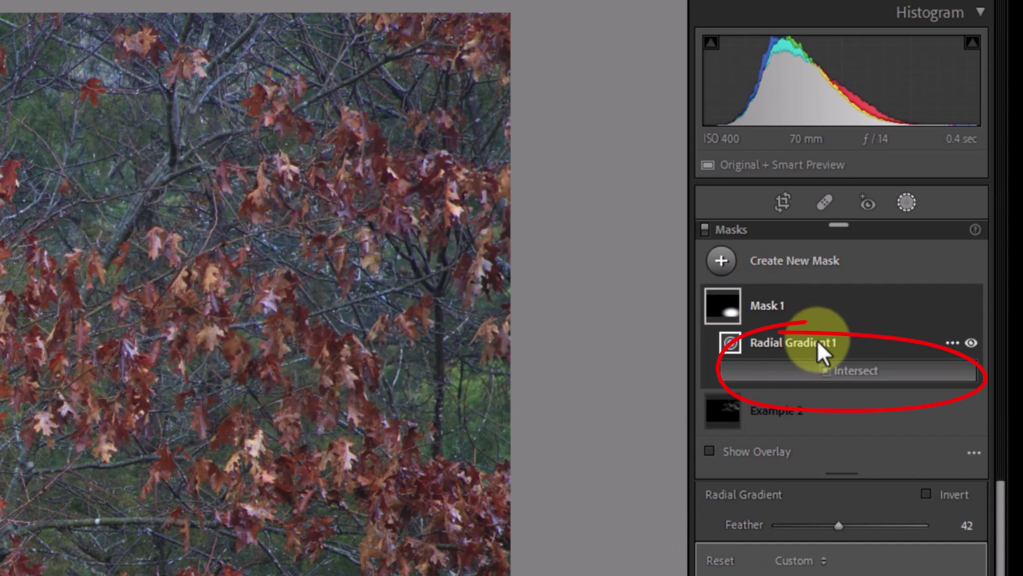
pyautogui.click(853, 370)
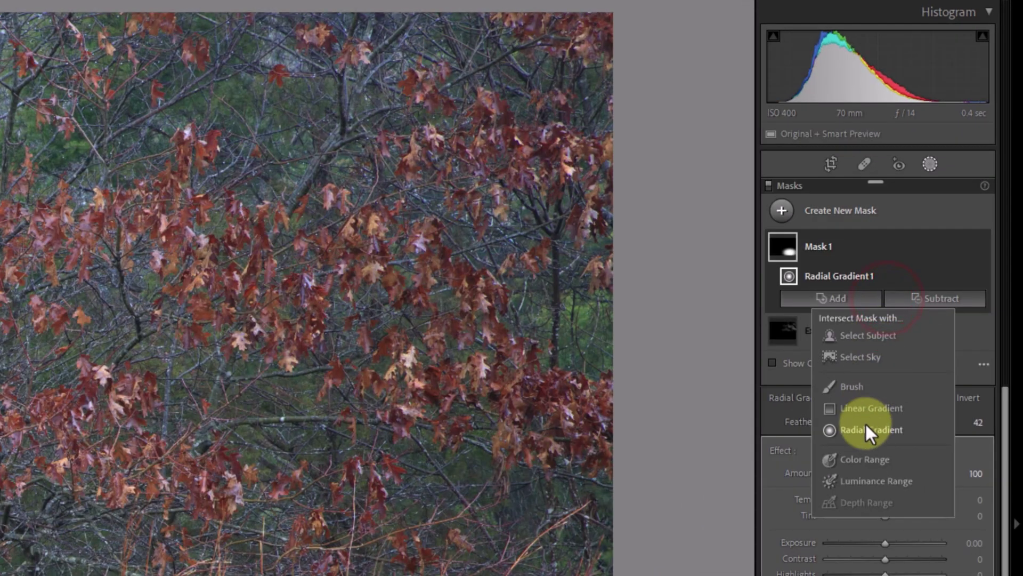
pyautogui.click(860, 460)
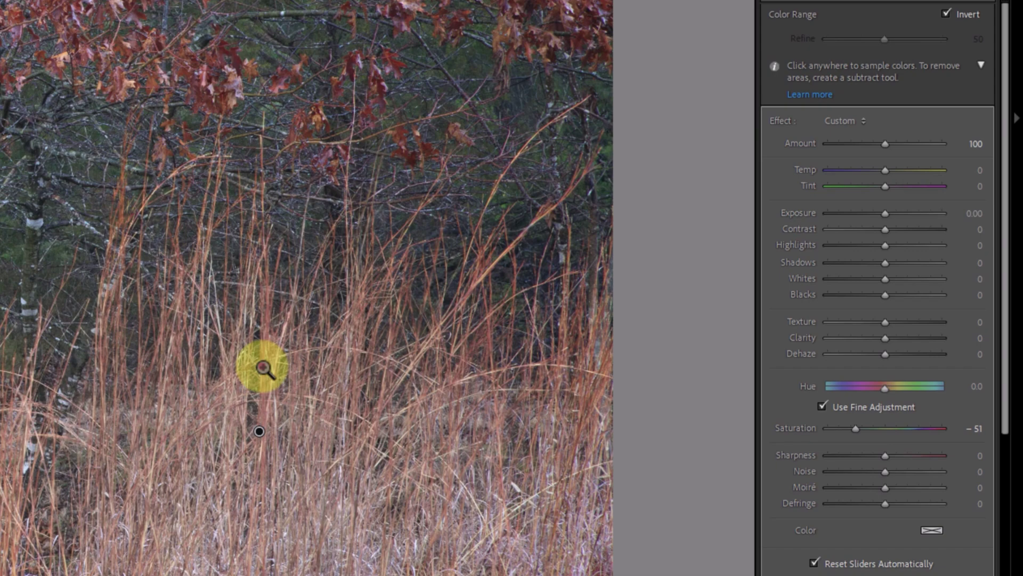
# Sample the orange grass with the Color Range eyedropper, then fit the view and show the overlay
pyautogui.click(262, 367)
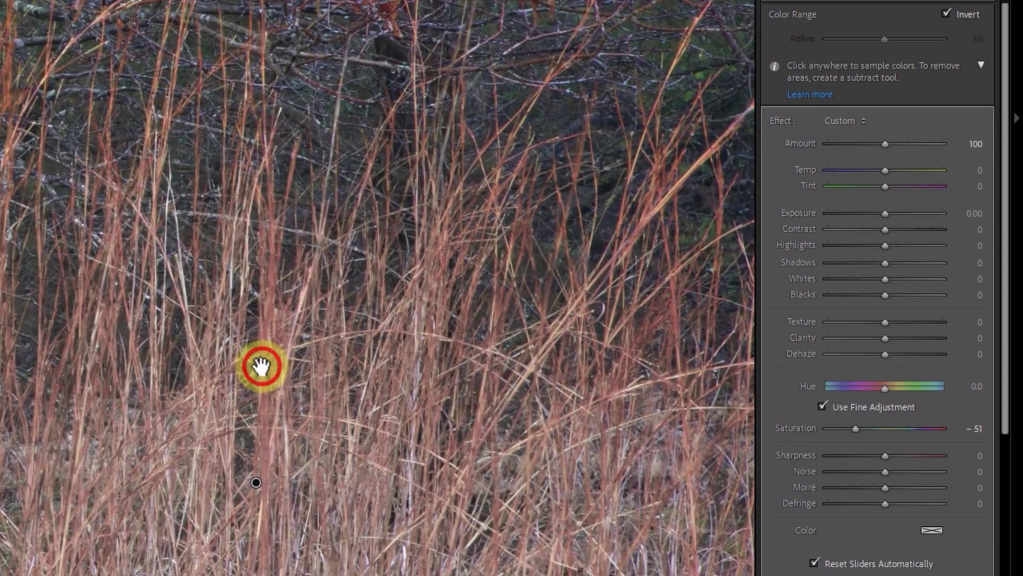
pyautogui.click(262, 365)
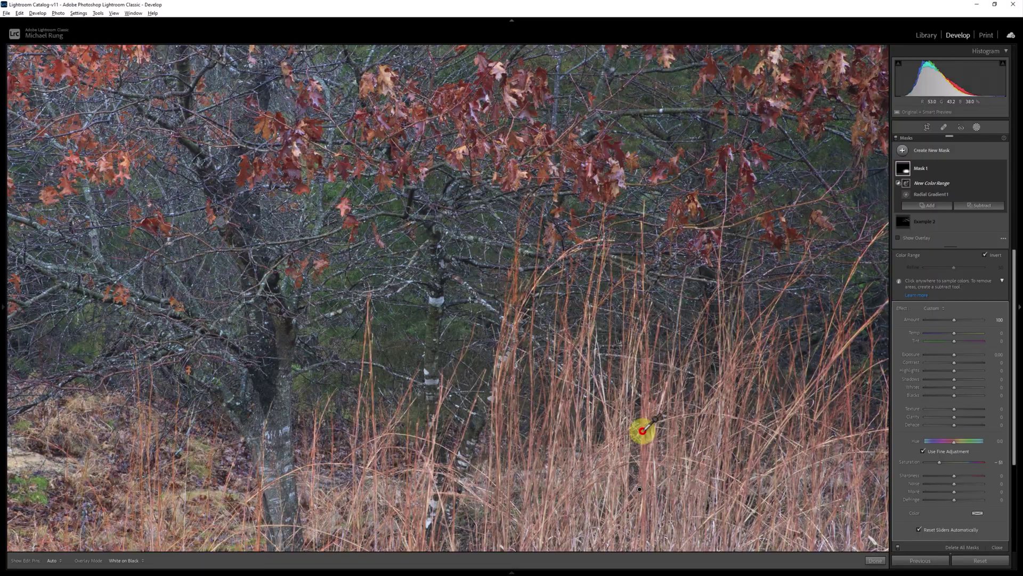
pyautogui.click(643, 431)
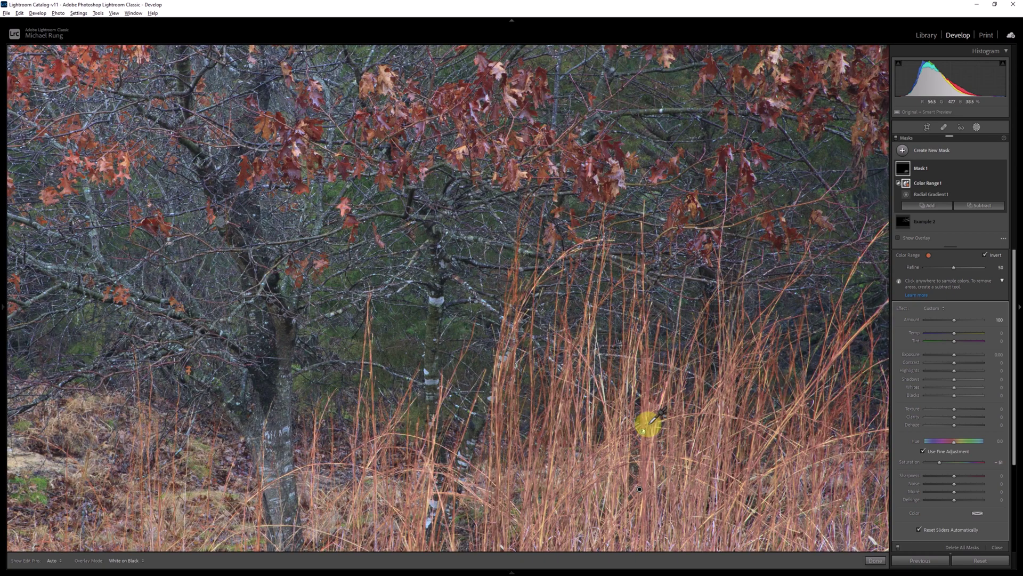
pyautogui.press('z')
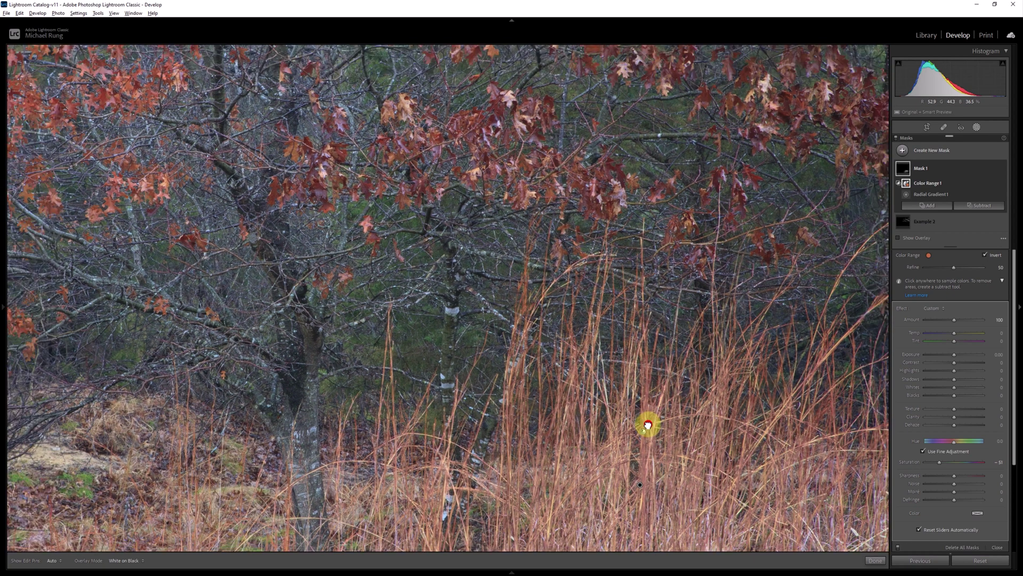
pyautogui.press('o')
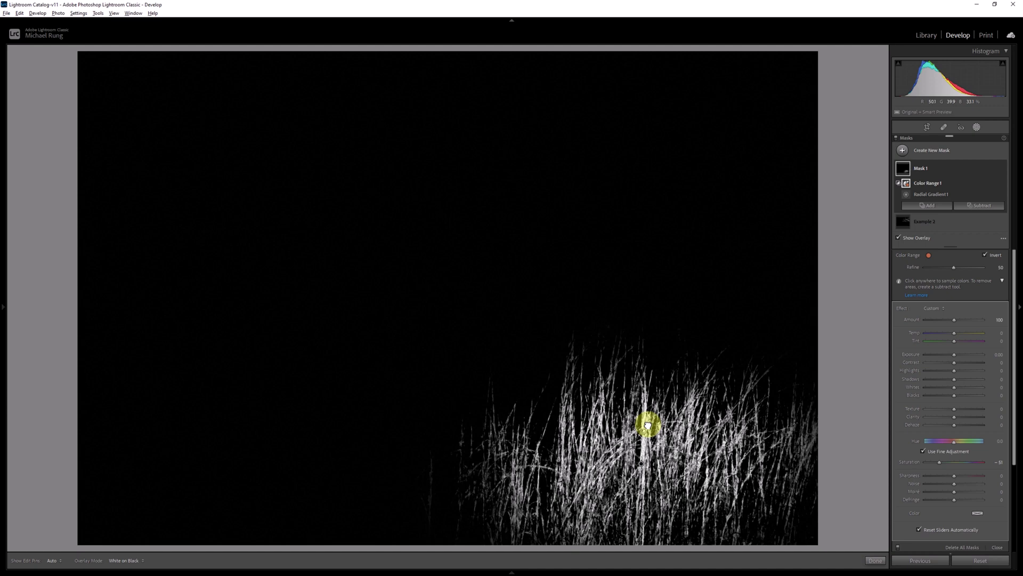
# Turn off the mask overlay so the muted grass shows in colour
pyautogui.press('o')
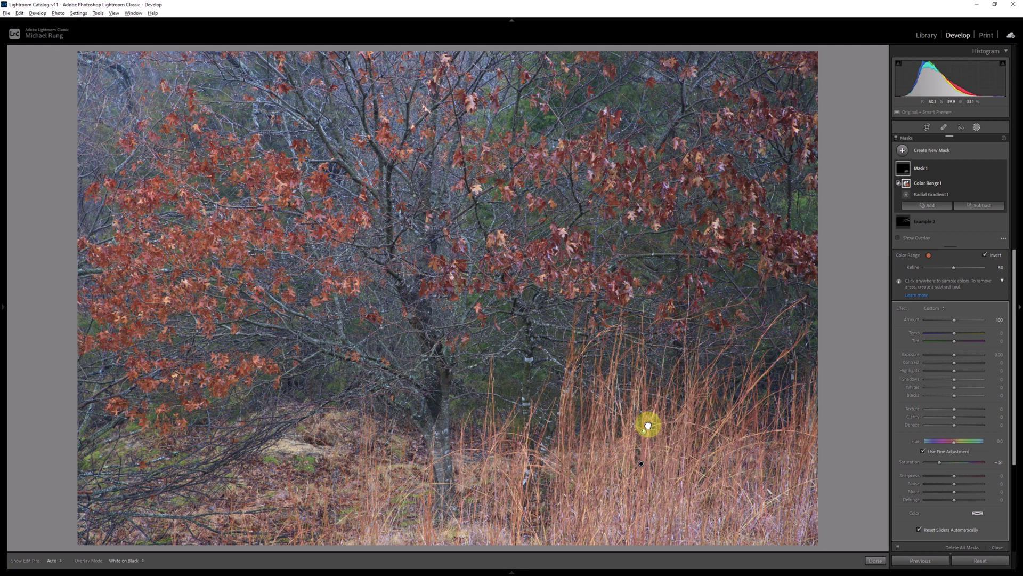
# Lower Mask 1's Exposure to -0.20 to darken the masked grass
pyautogui.moveTo(954, 354); pyautogui.dragTo(955, 356)
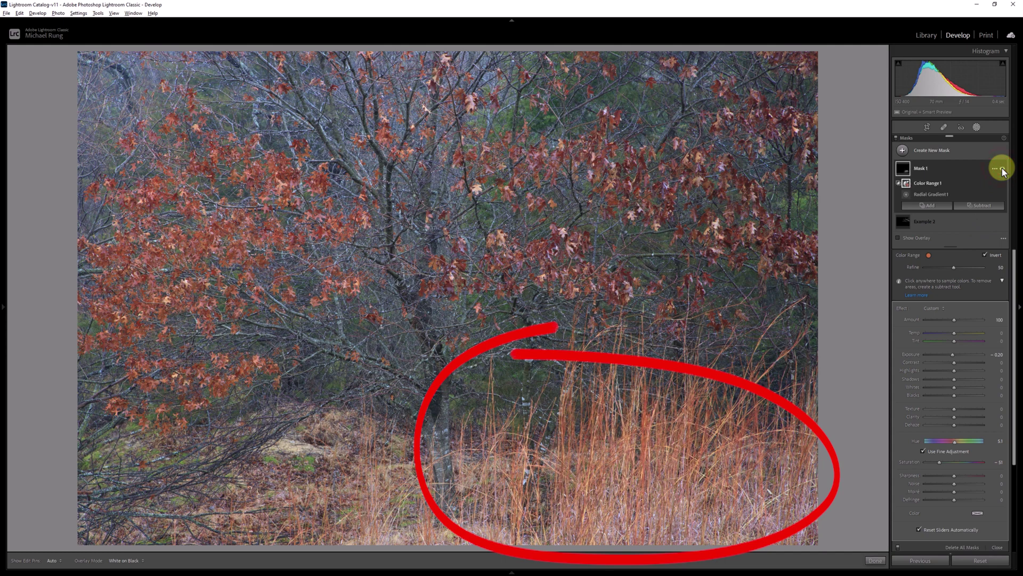
# Toggle Mask 1's visibility to compare the grass with and without its adjustments
pyautogui.click(1002, 170)
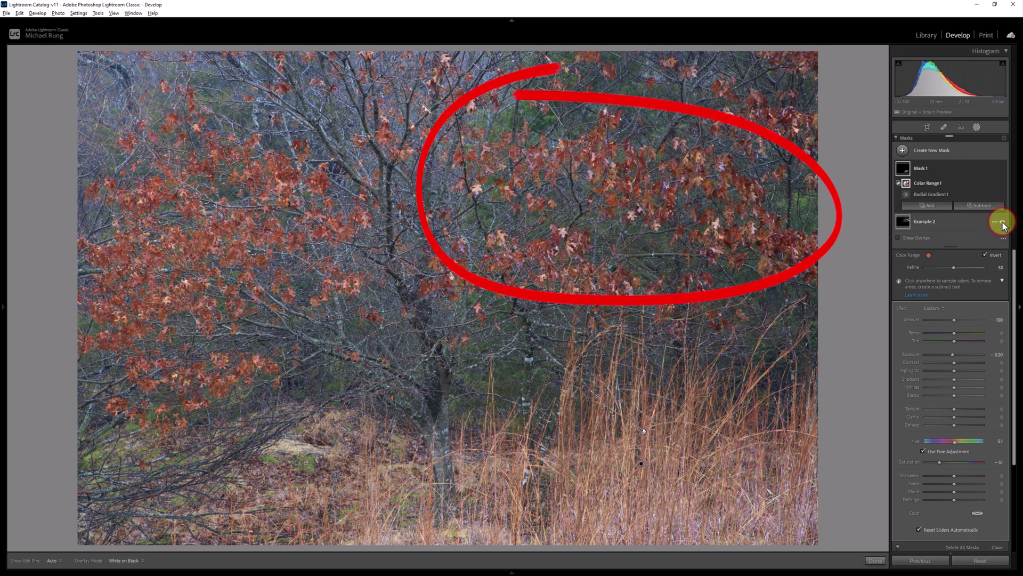
# Open the options menu on the Example 2 mask row
pyautogui.click(1002, 223)
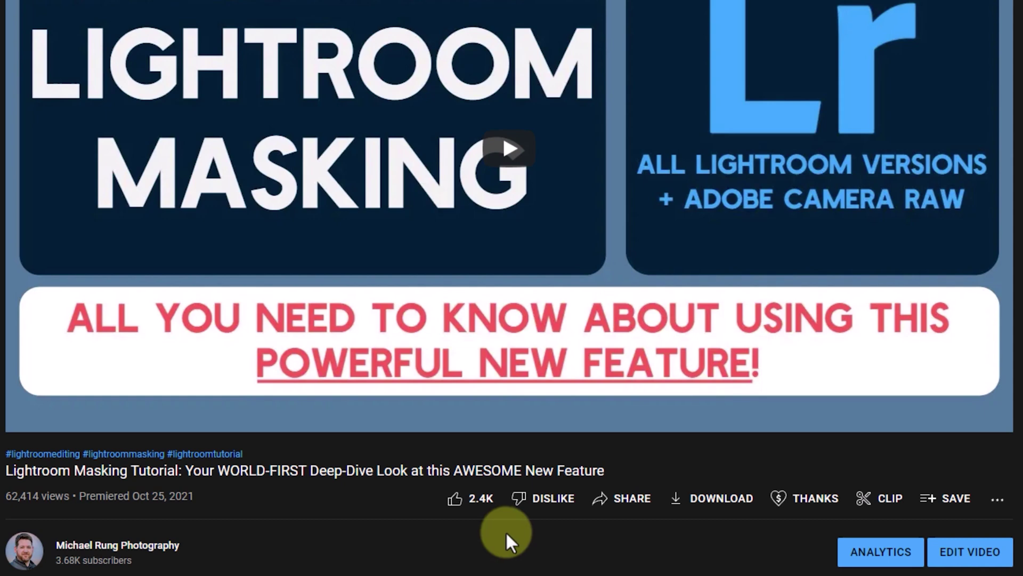
# Open Super Thanks under the video and, after trying other amounts, select the $5.00 tip
pyautogui.click(794, 499)
pyautogui.click(532, 355)
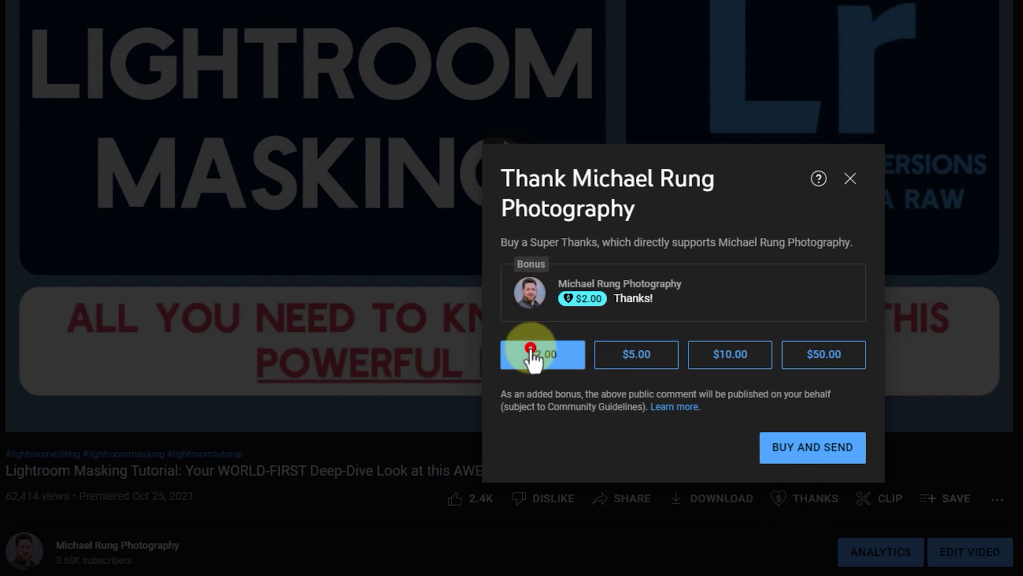
pyautogui.click(632, 356)
pyautogui.click(722, 355)
pyautogui.click(808, 353)
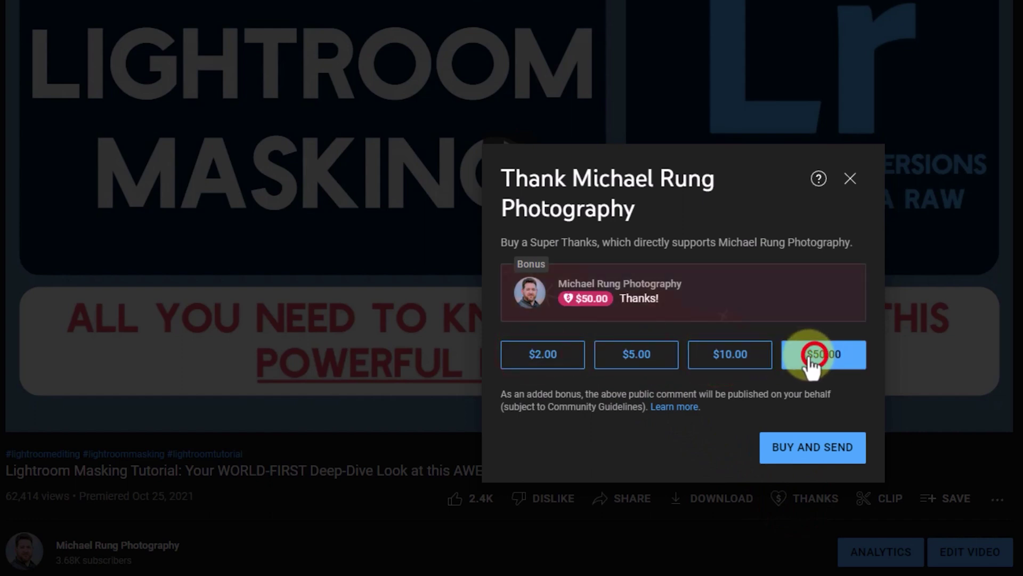
pyautogui.click(641, 355)
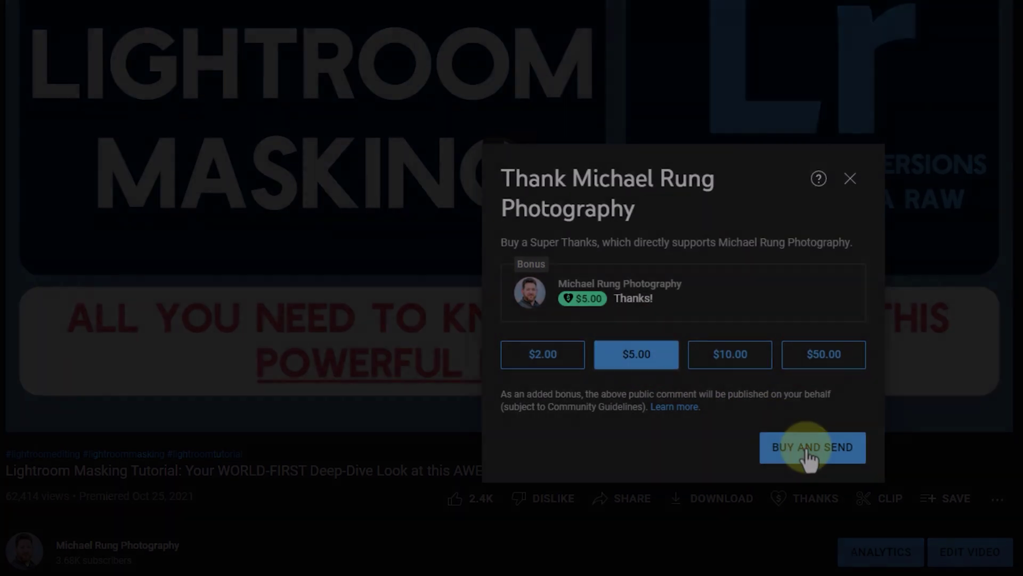